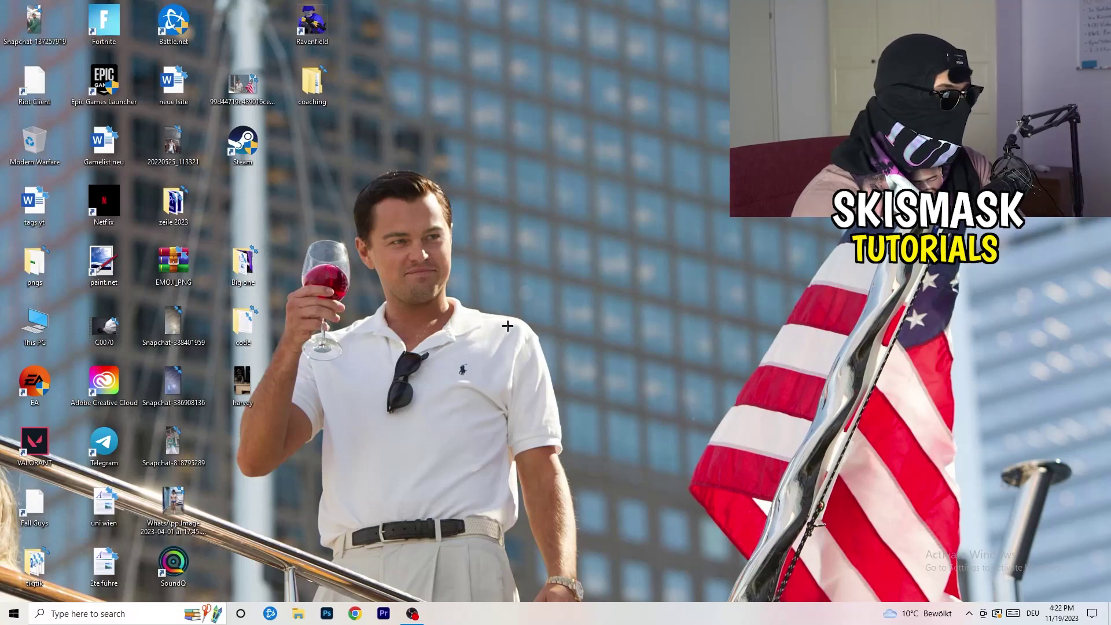
Open Task Manager maximized with processes sorted by GPU, then view Ethernet performance.
right_click(537, 622)
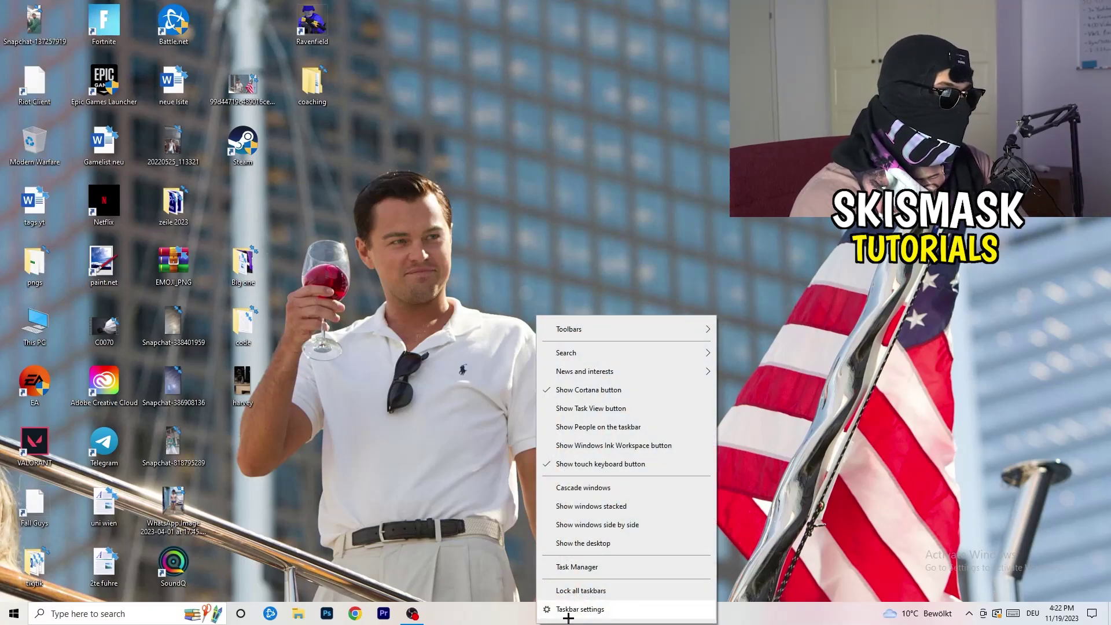
click(578, 567)
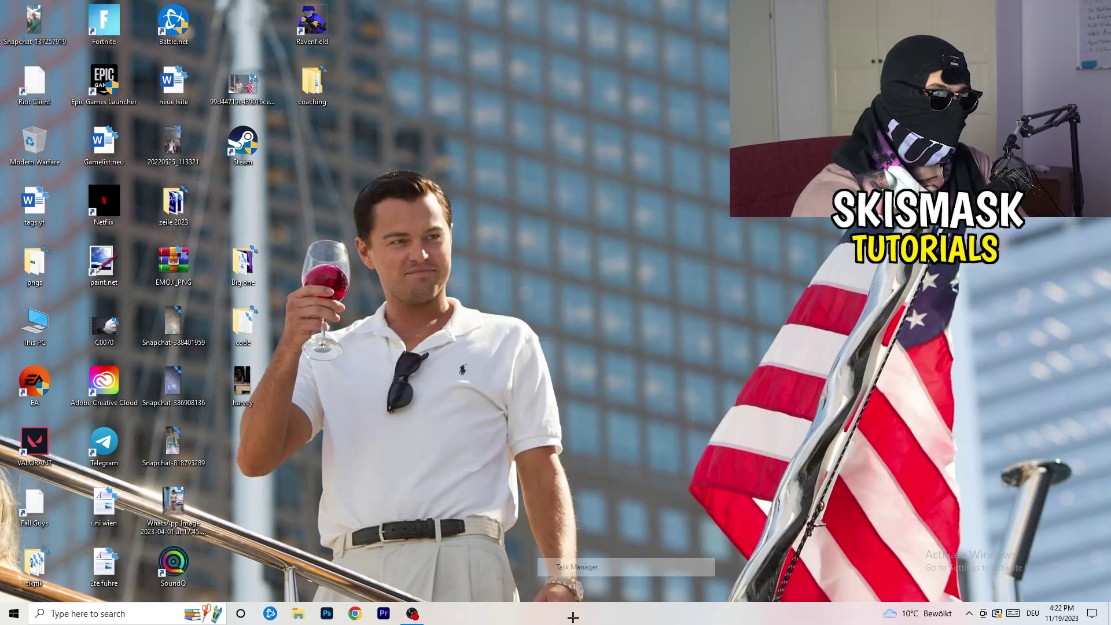
click(654, 71)
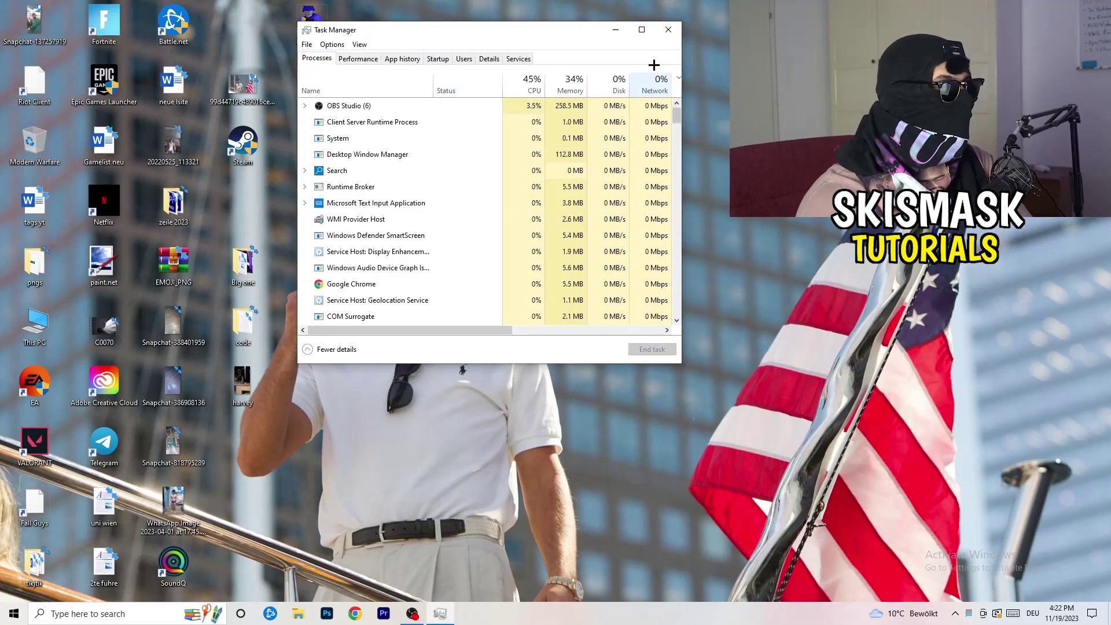
click(644, 30)
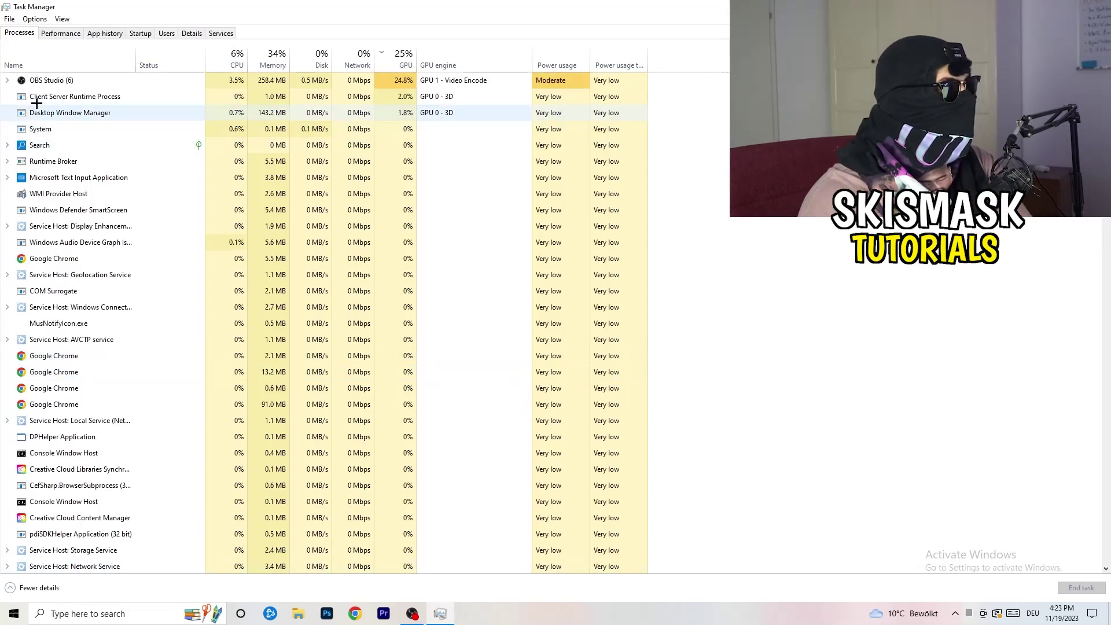
click(62, 34)
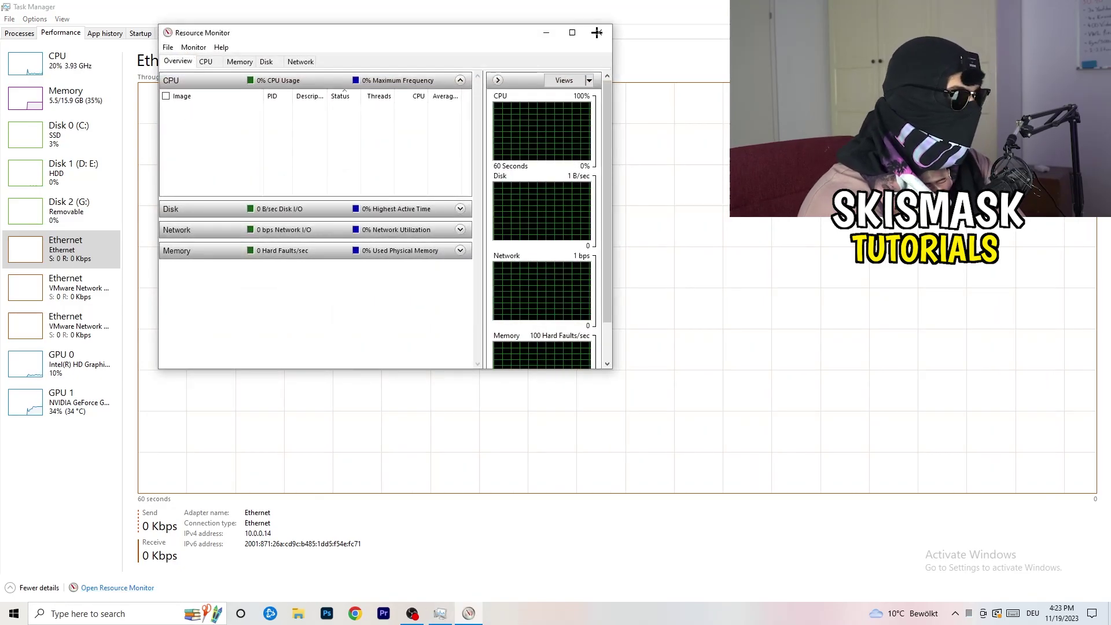
Maximize Resource Monitor and inspect the actions for the conhost.exe process.
click(573, 33)
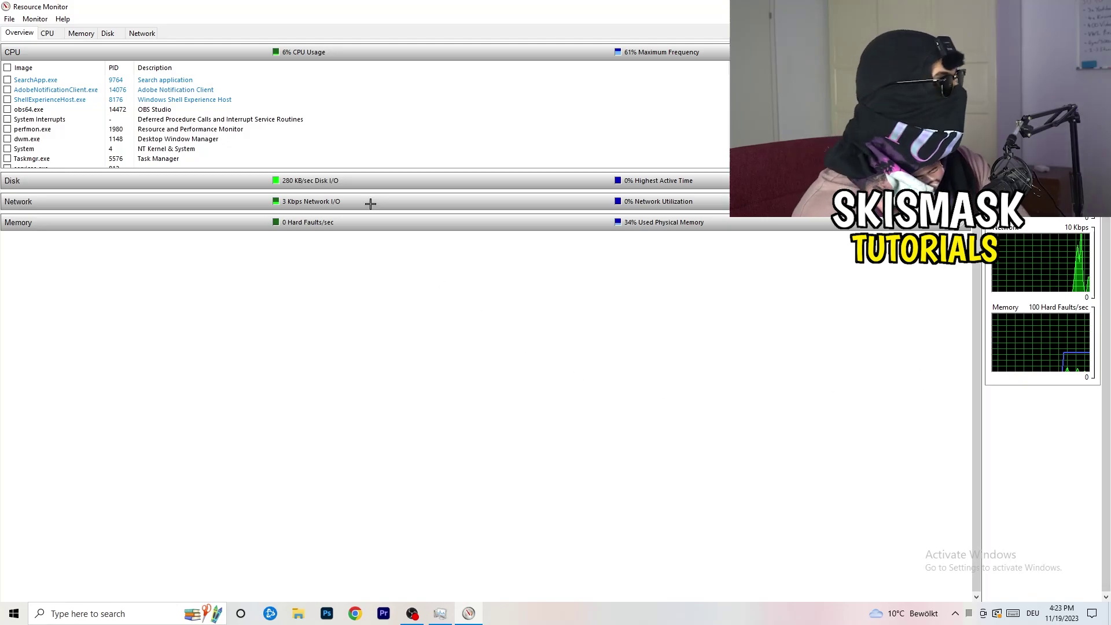
scroll(334, 126, down, 3)
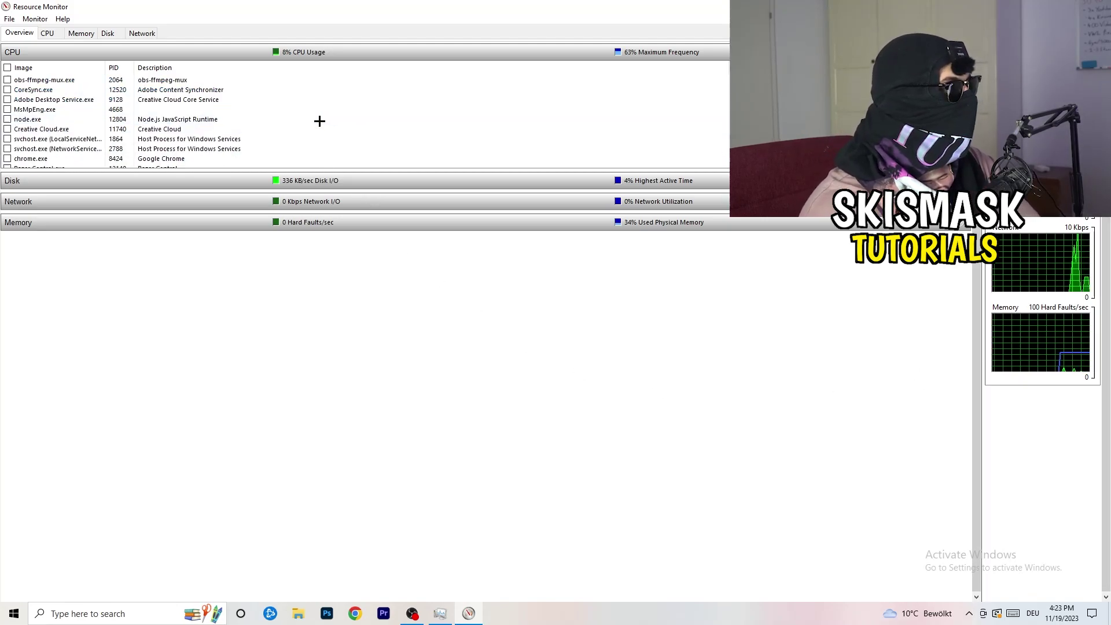
scroll(330, 125, down, 3)
scroll(322, 120, down, 3)
scroll(321, 119, down, 3)
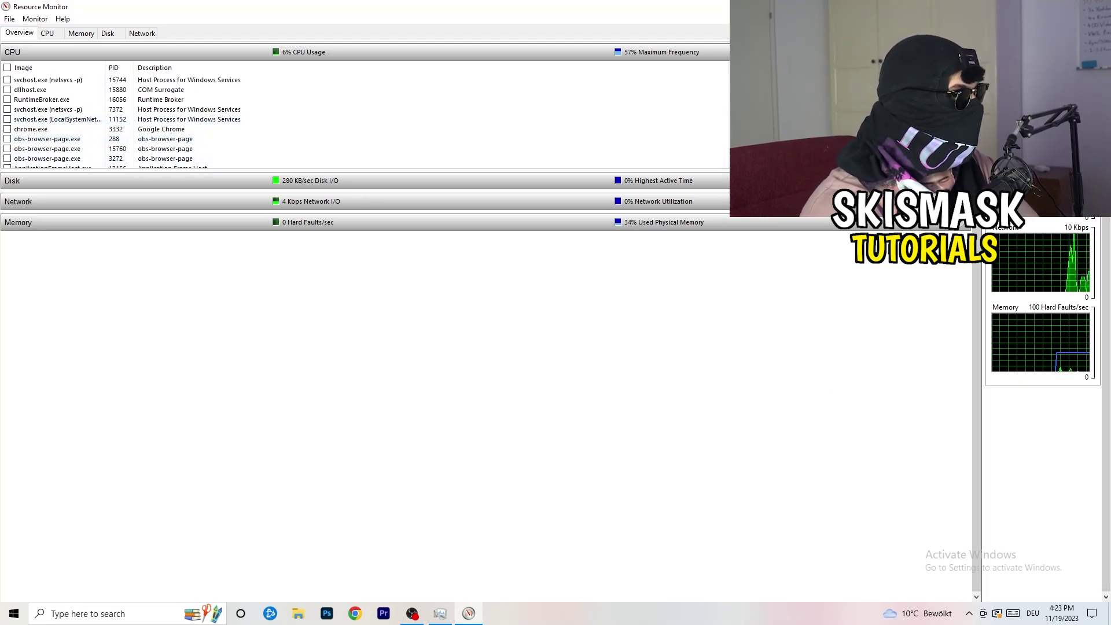
scroll(322, 120, up, 3)
scroll(321, 119, up, 3)
scroll(322, 120, up, 3)
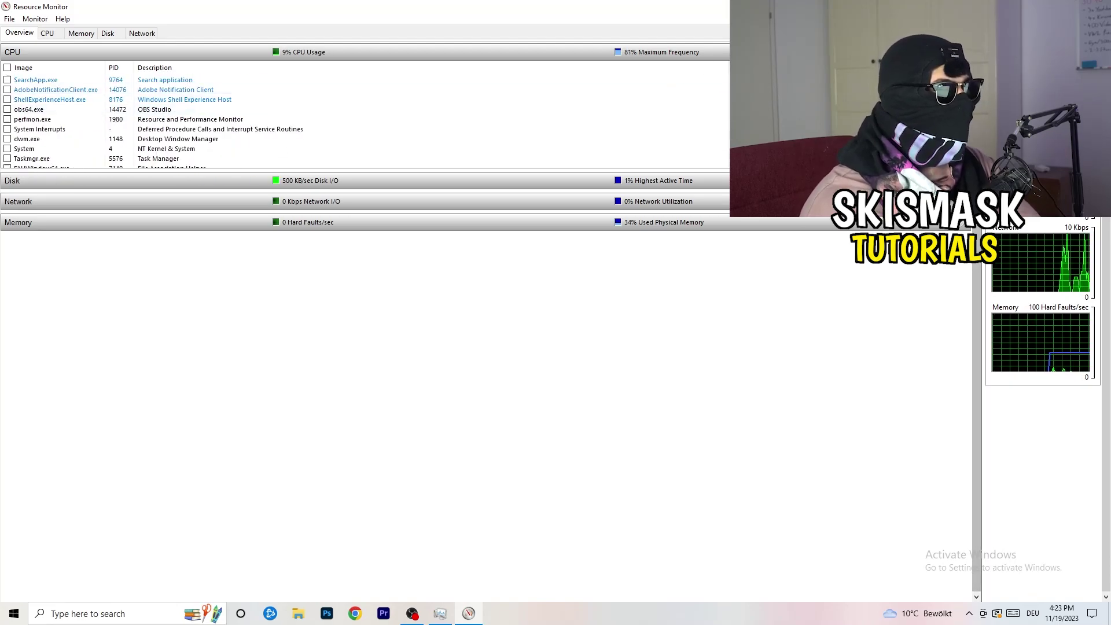
scroll(322, 121, down, 3)
scroll(322, 122, up, 3)
scroll(321, 122, down, 3)
scroll(321, 121, down, 3)
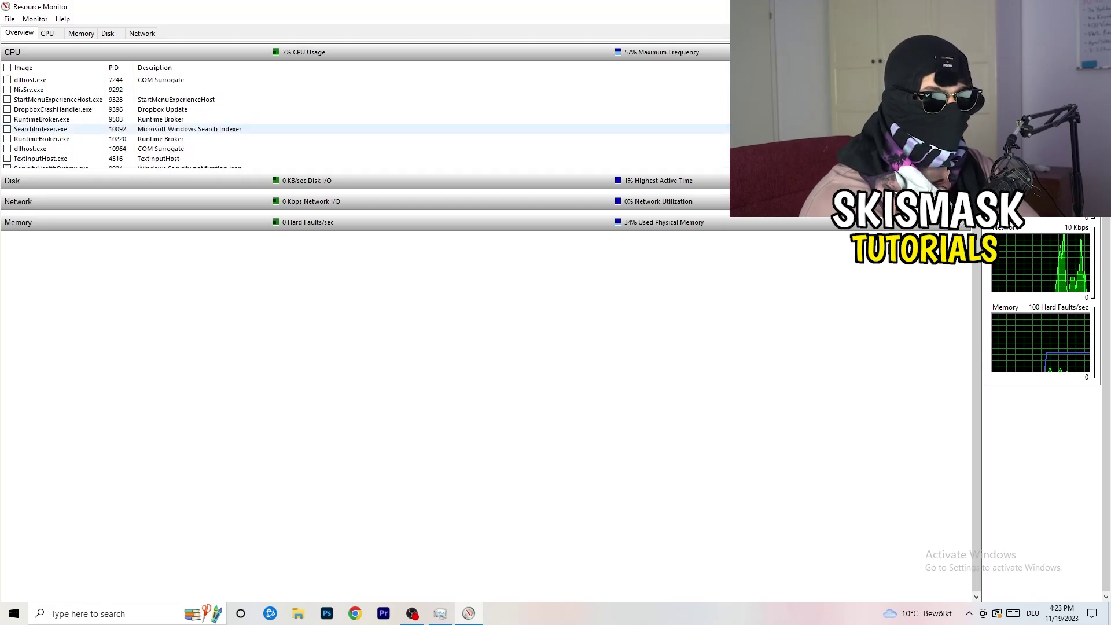
scroll(720, 140, down, 3)
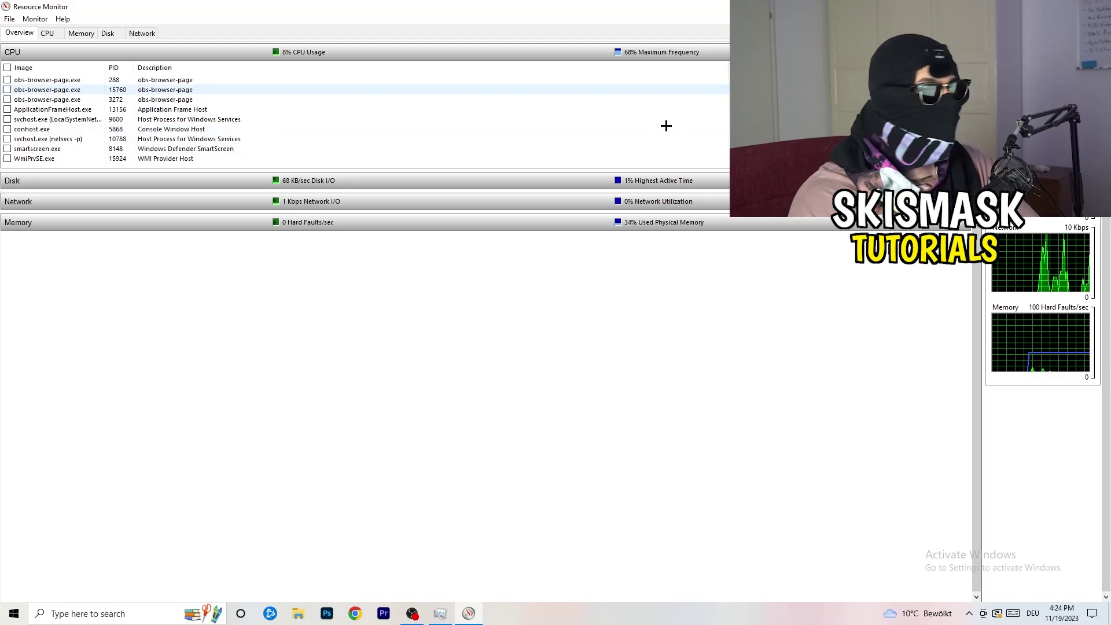
right_click(661, 129)
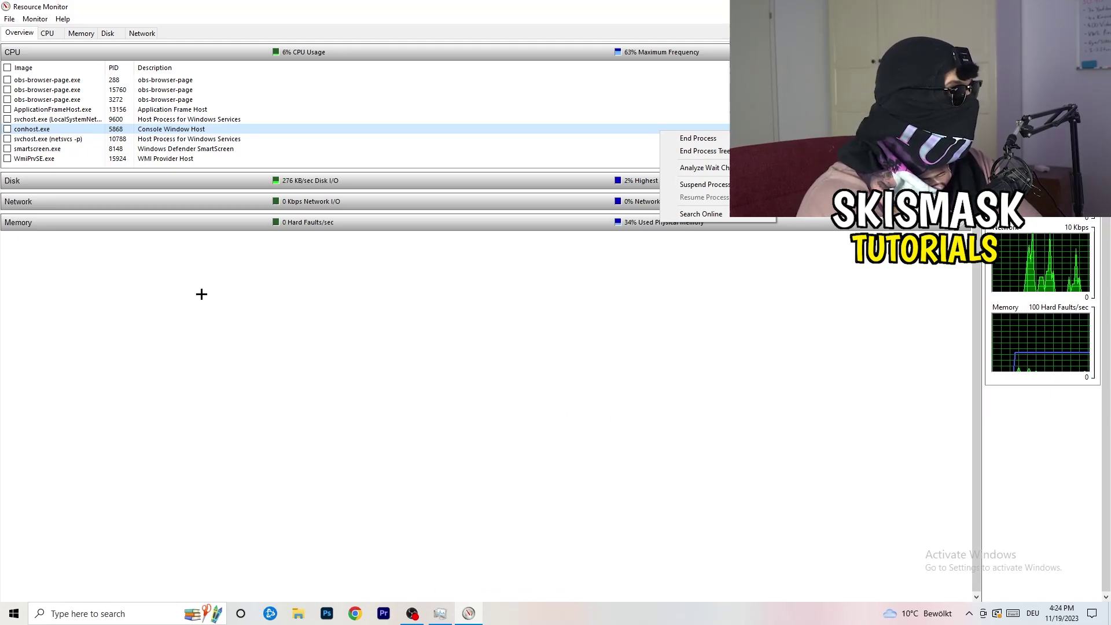
click(202, 269)
Review the Network and Overview tabs, then close Resource Monitor.
click(147, 34)
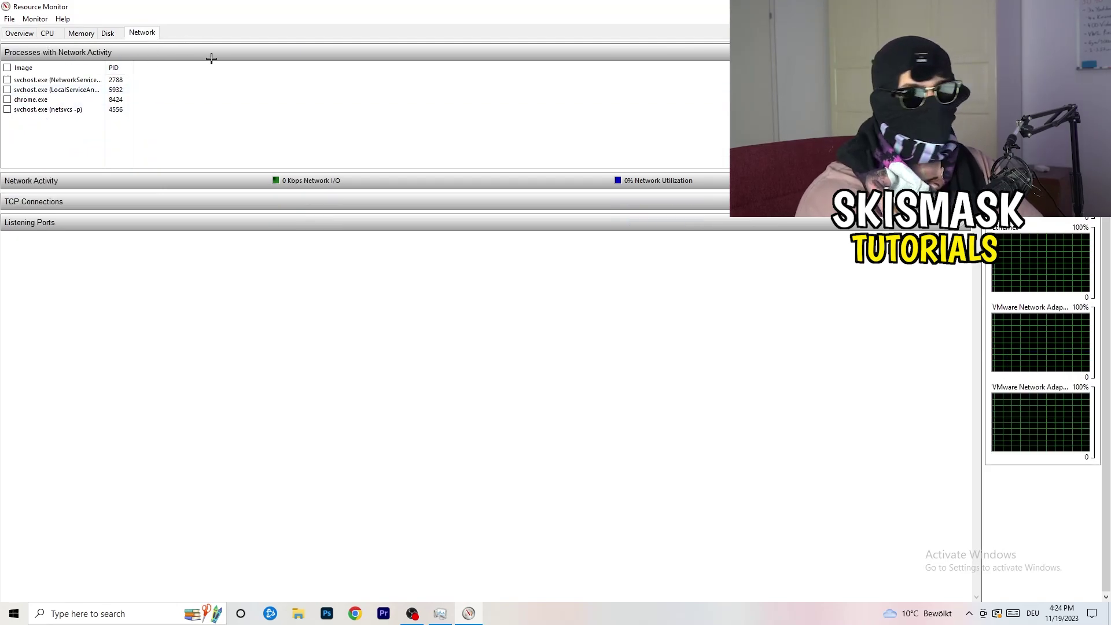
click(20, 34)
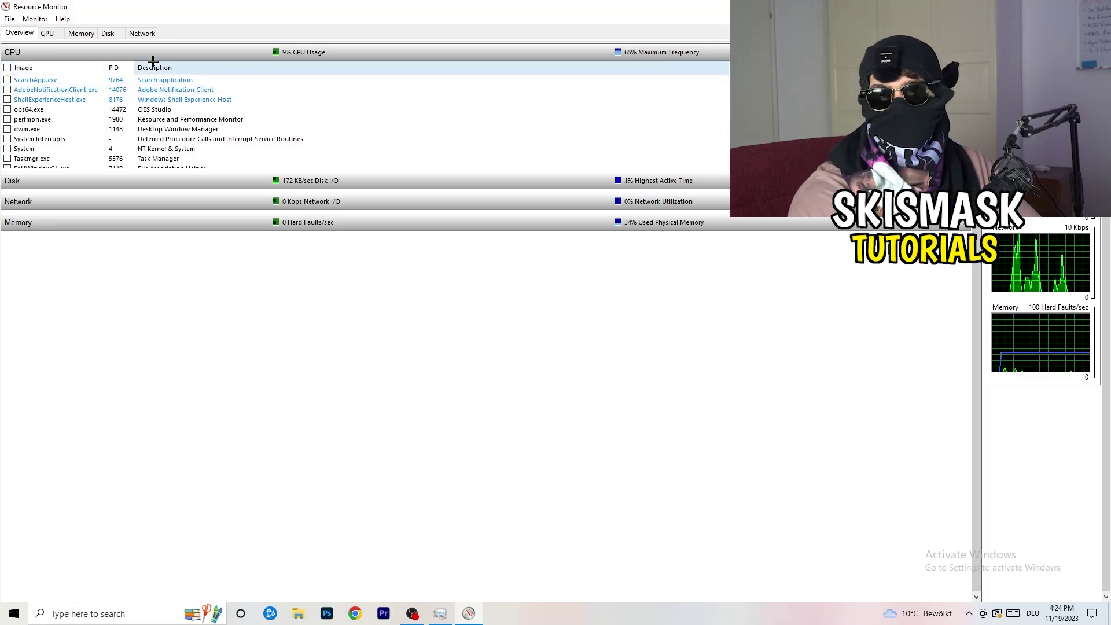
click(142, 33)
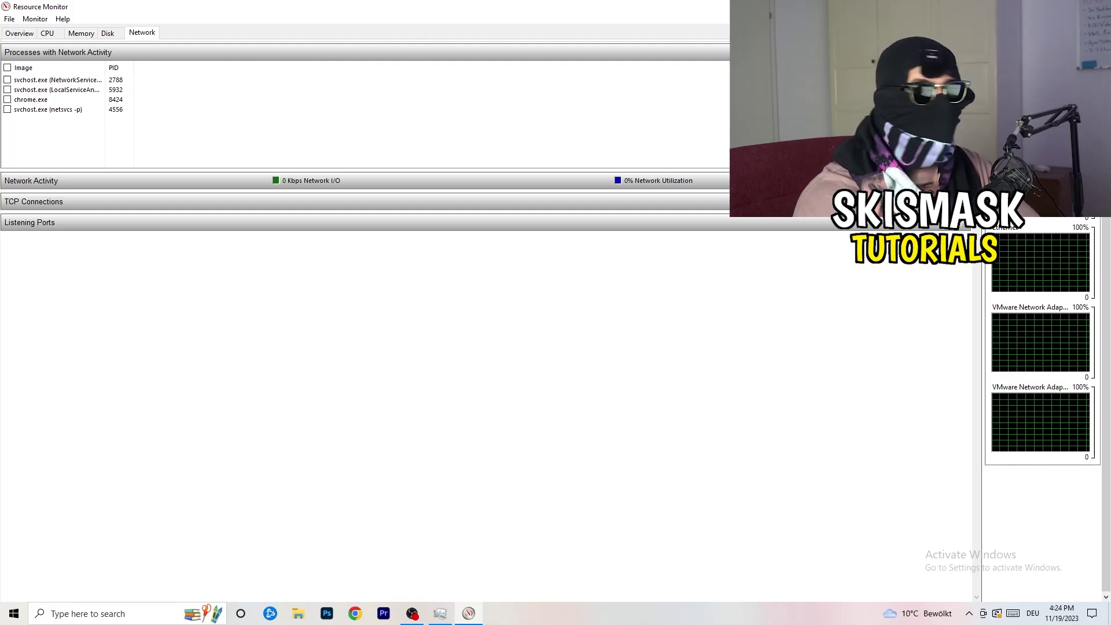
key(alt+F4)
key(alt+F4)
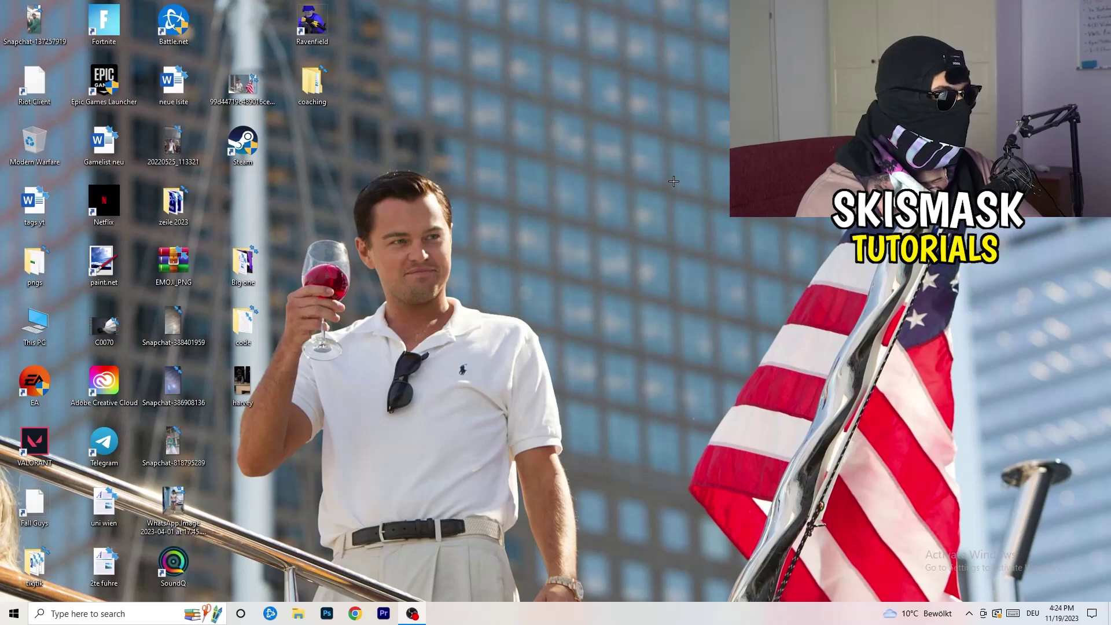
Open Windows Settings with Win+I on the Network & Internet status page.
key(super)
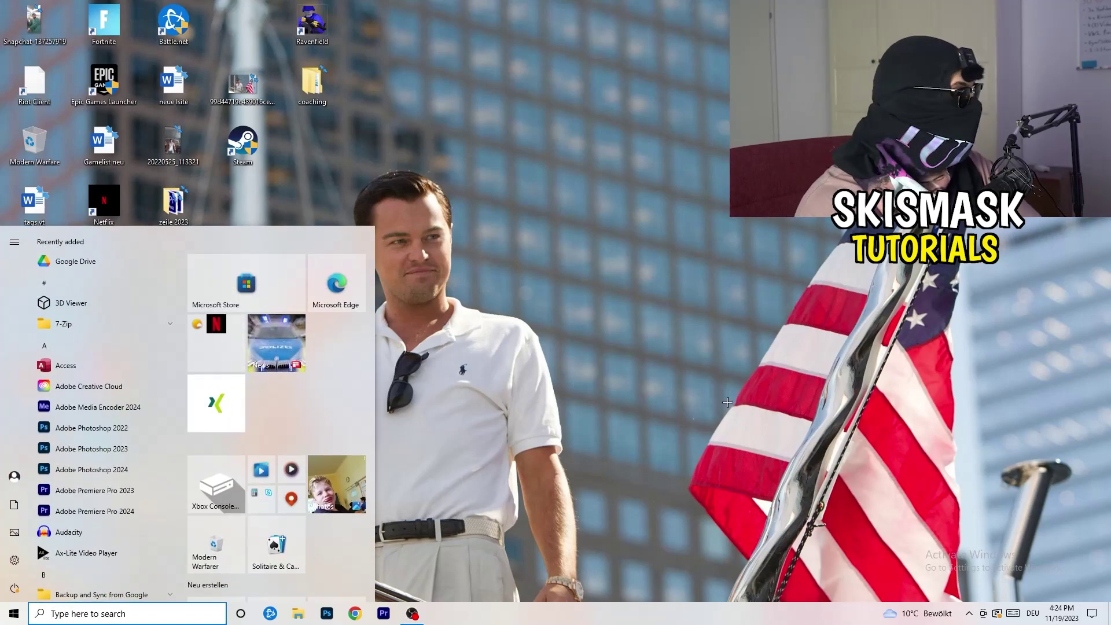
key(super+i)
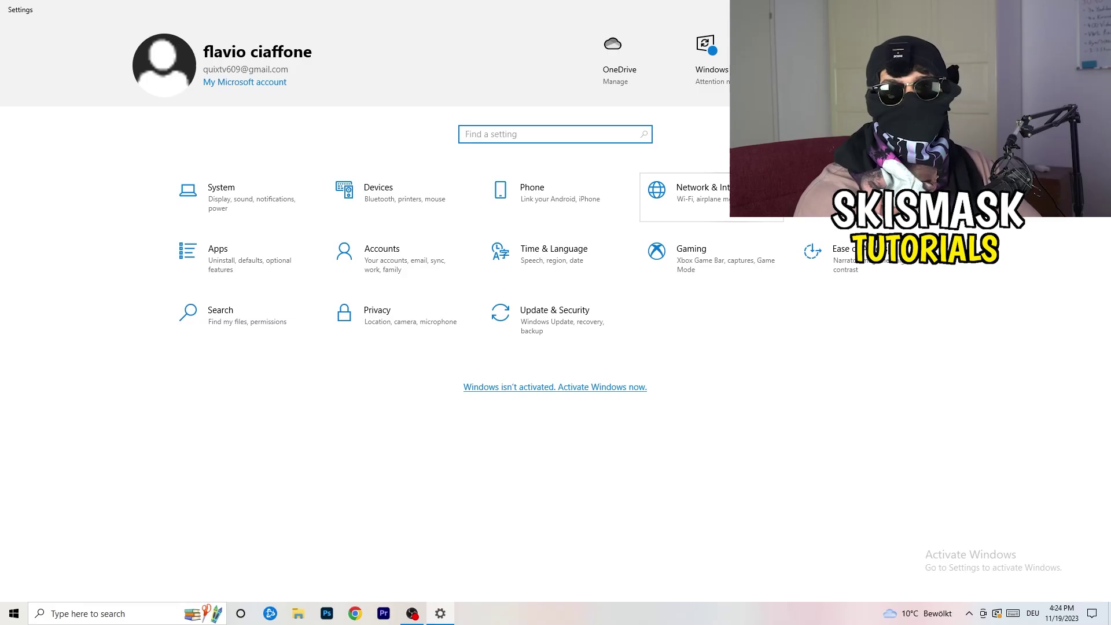
click(751, 198)
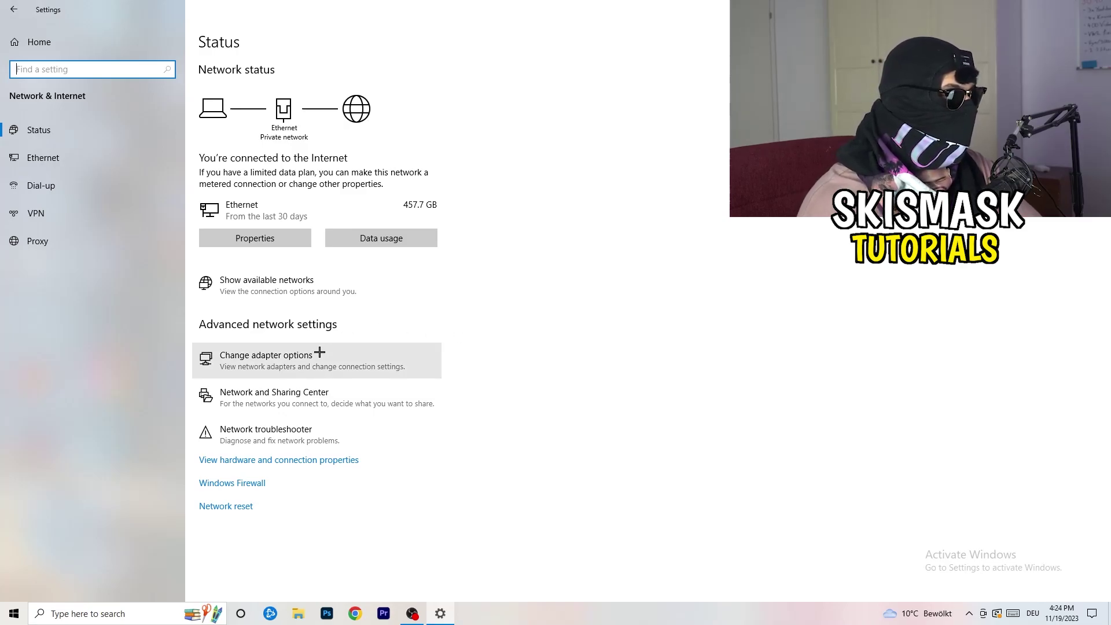
click(286, 440)
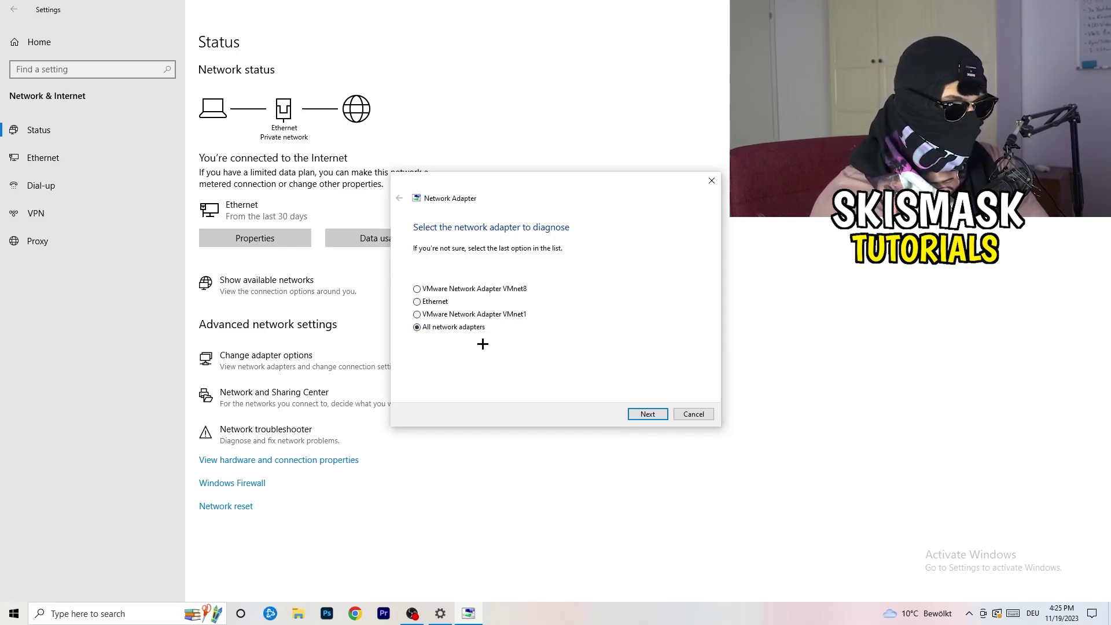
click(648, 414)
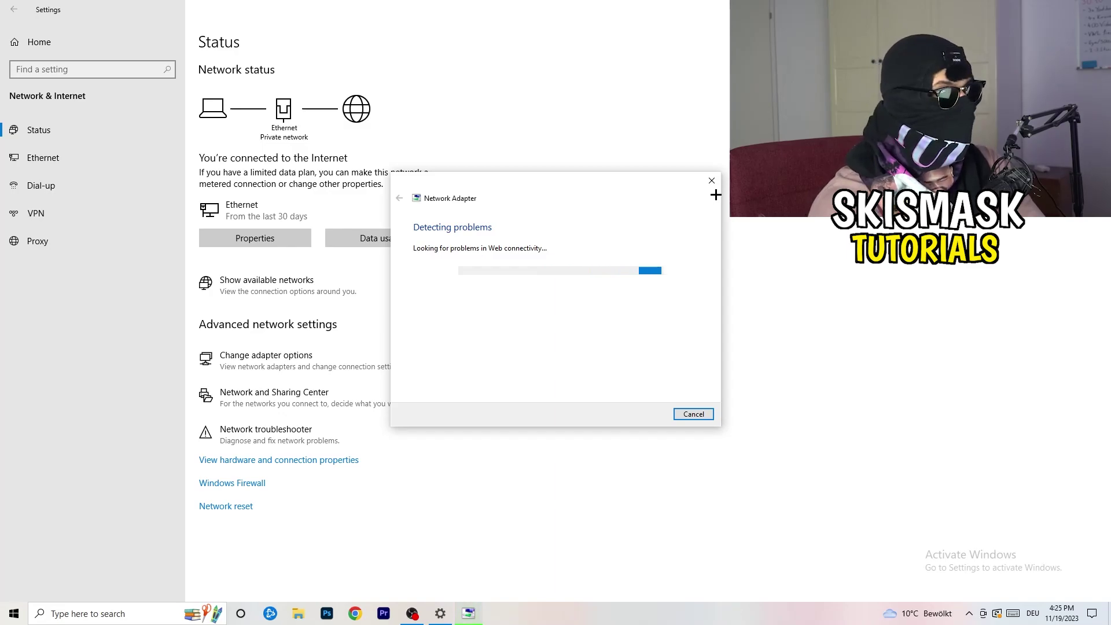
click(711, 180)
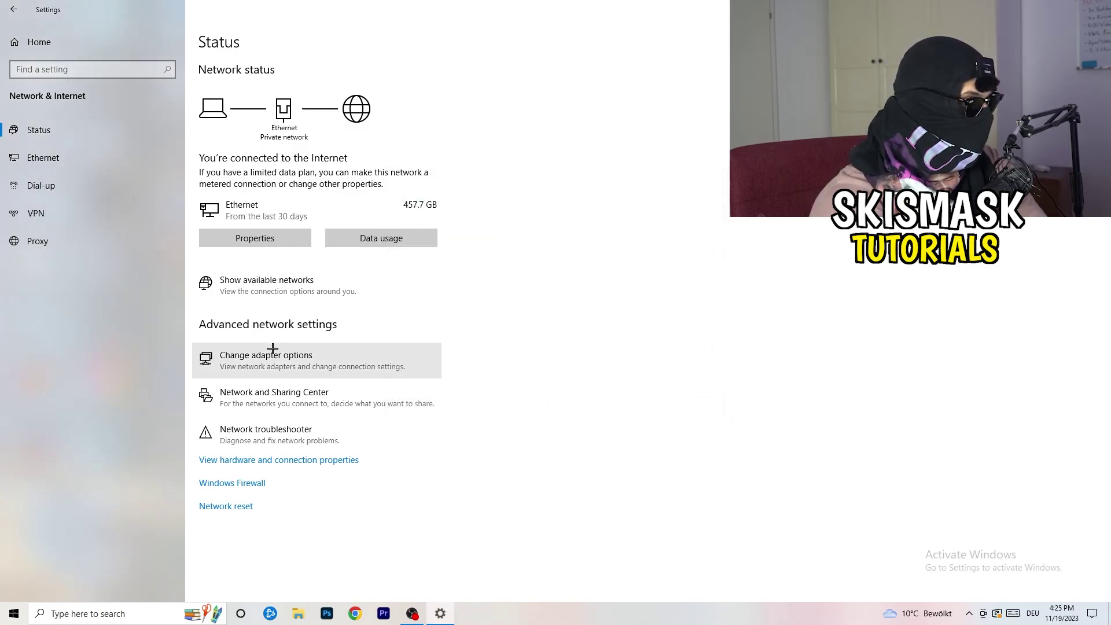
Open the network adapter list and disable the Ethernet adapter.
click(299, 371)
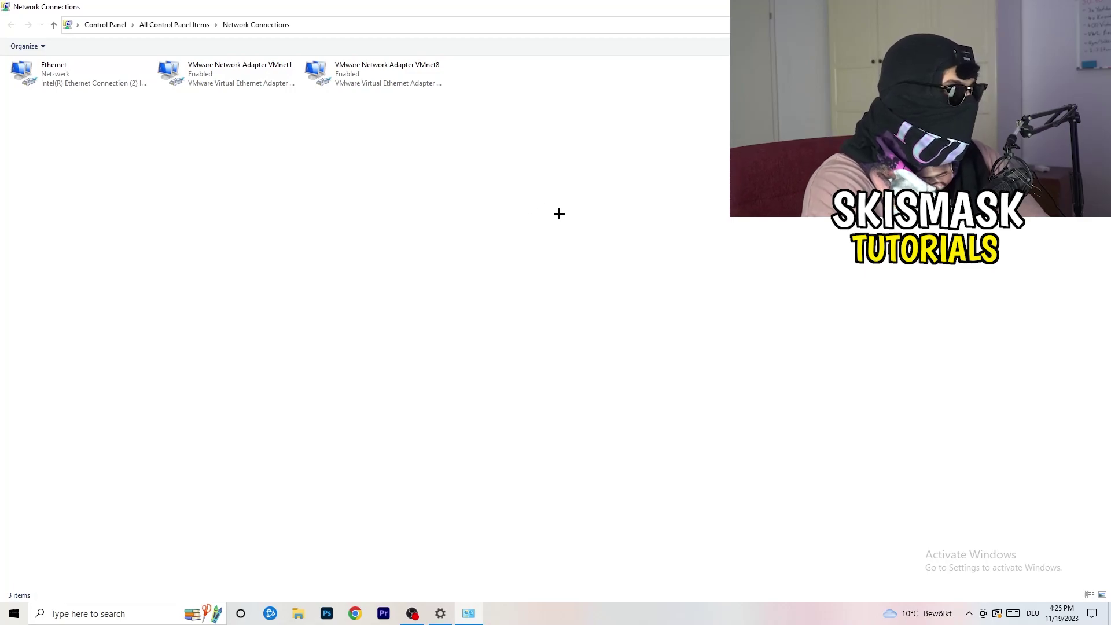
click(76, 72)
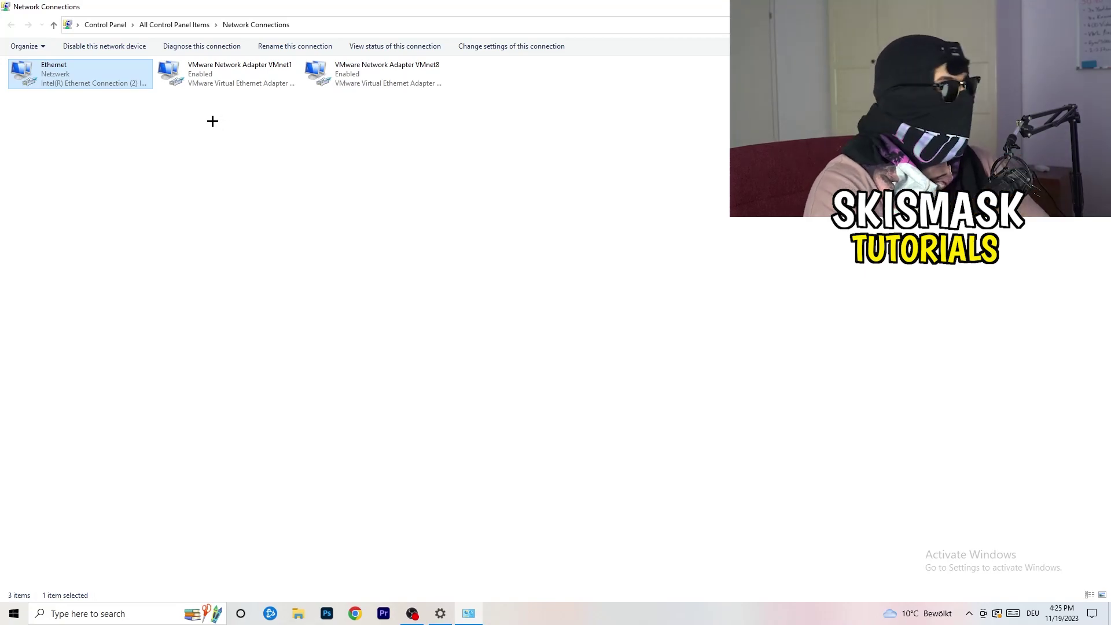
right_click(94, 70)
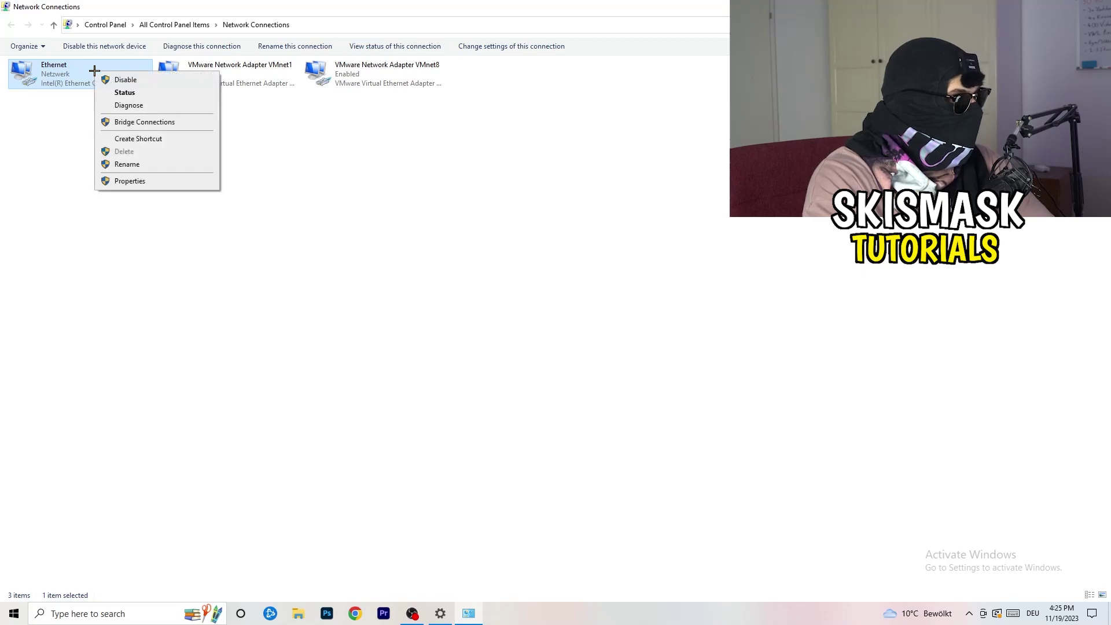
click(131, 79)
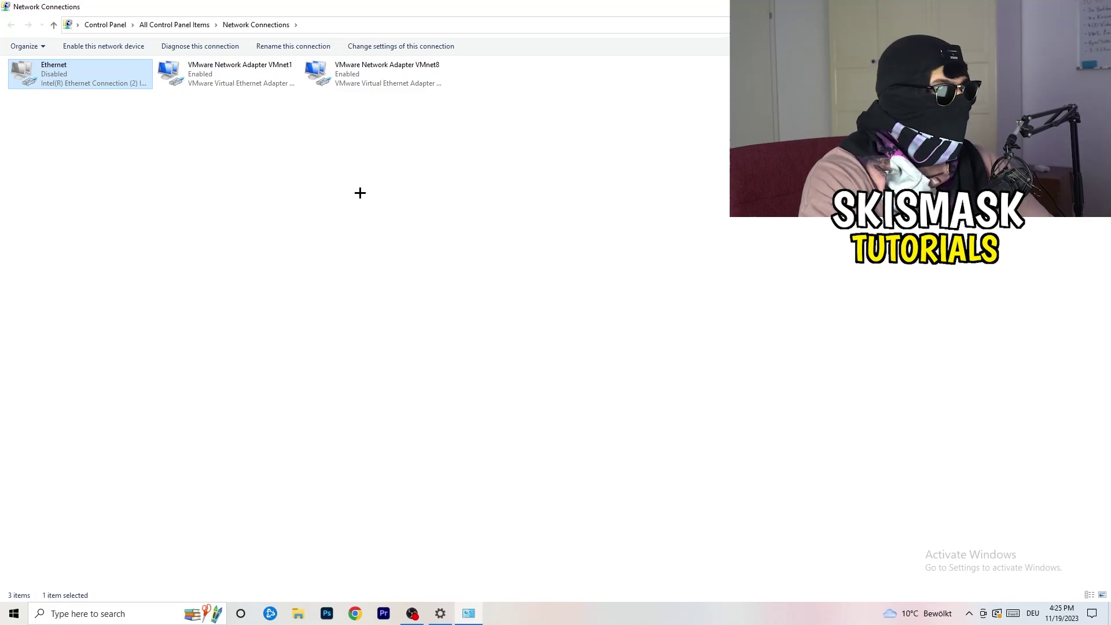
Re-enable the Ethernet adapter and close the Network Connections window.
right_click(58, 82)
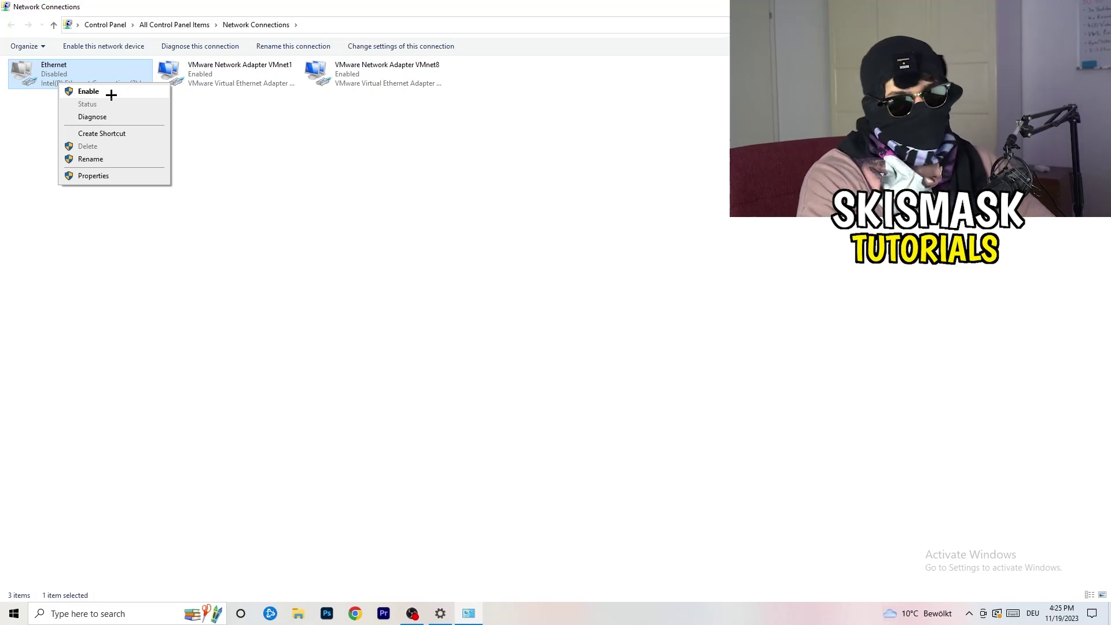
click(111, 94)
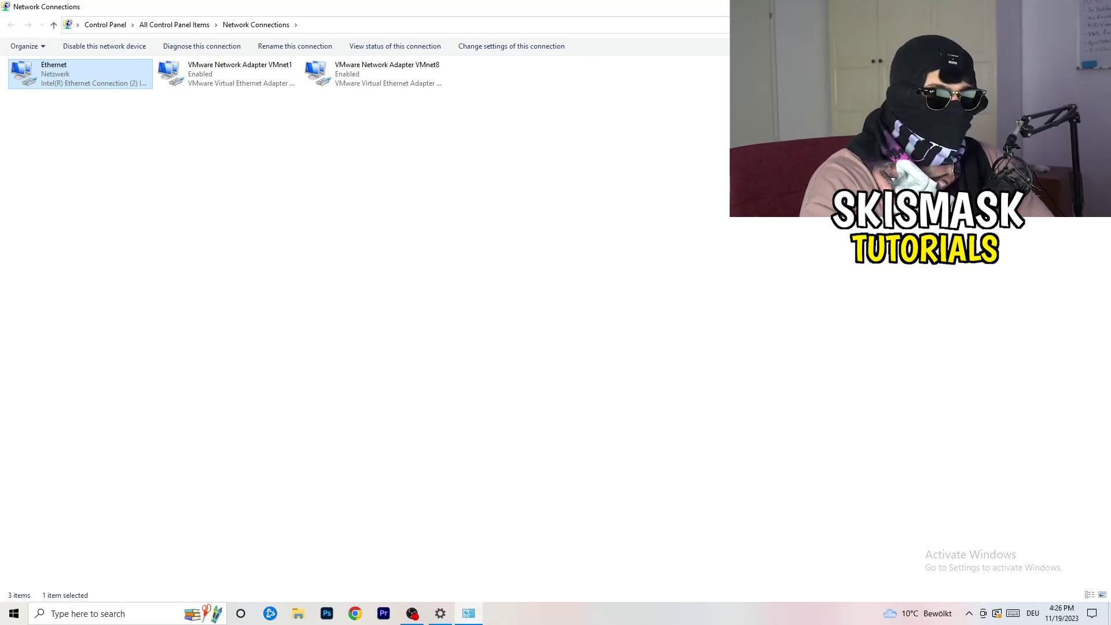
click(1090, 7)
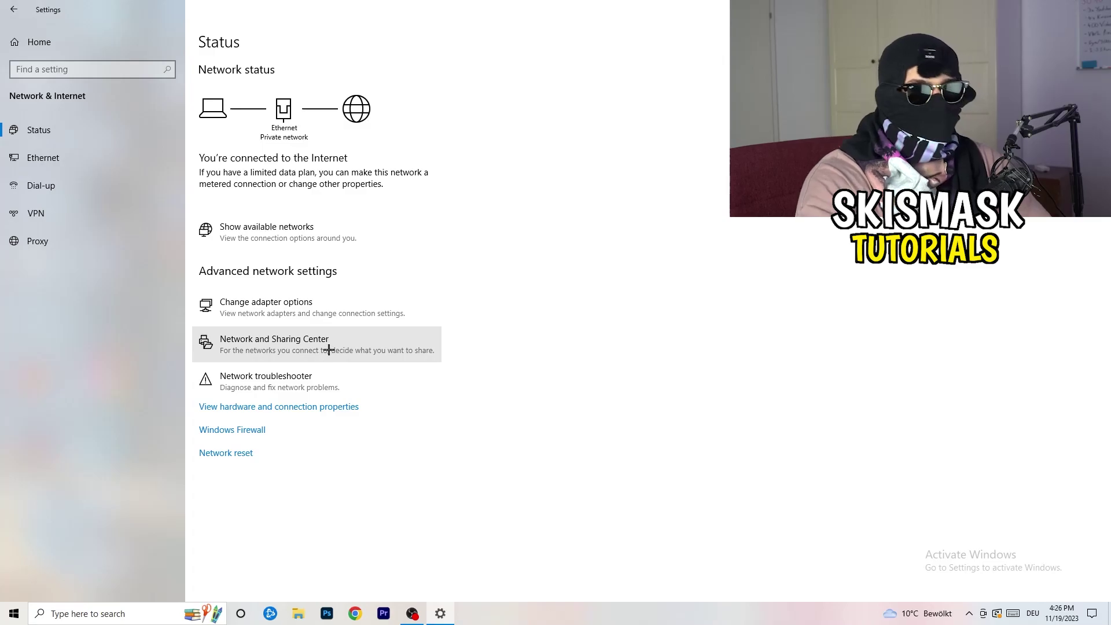
Open the Ethernet Status dialog from Network and Sharing Center, then its Properties.
click(329, 350)
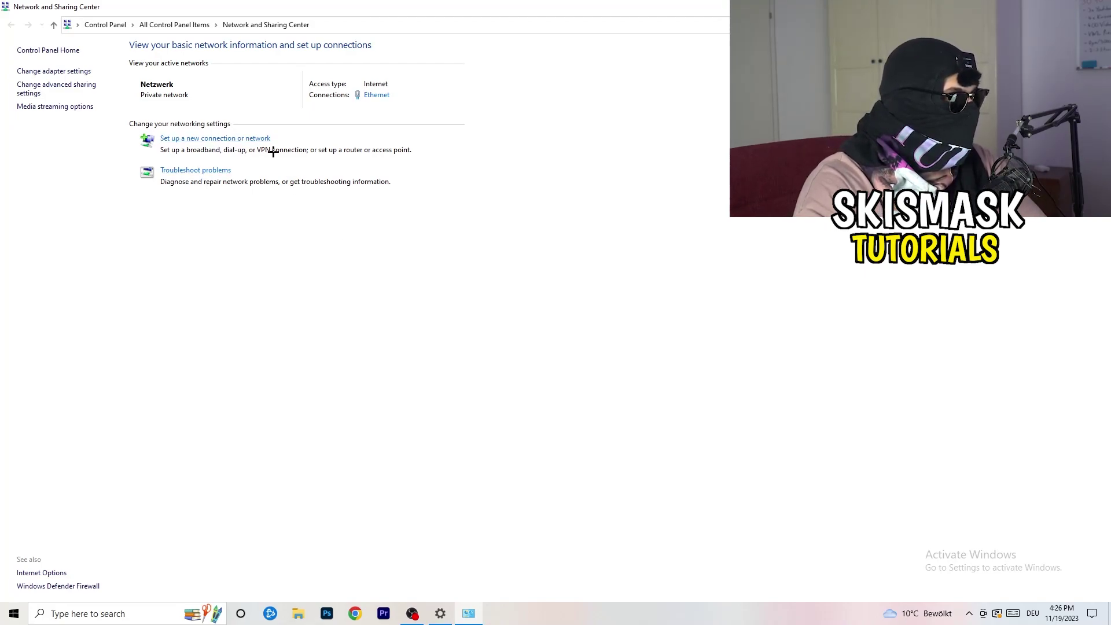
click(377, 96)
drag(556, 184, 282, 114)
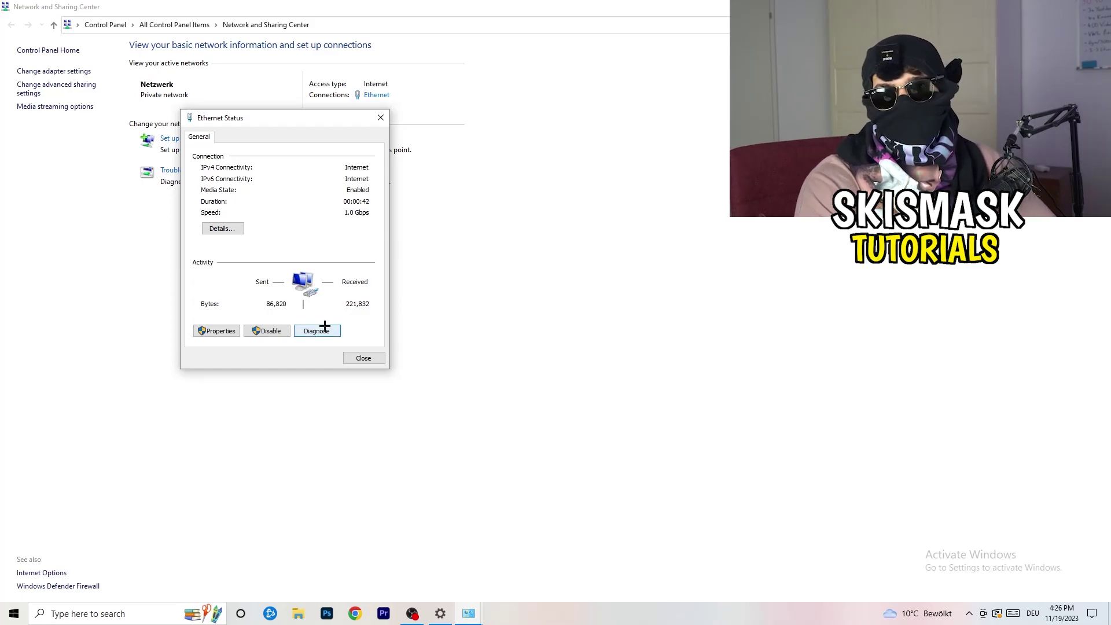
click(229, 331)
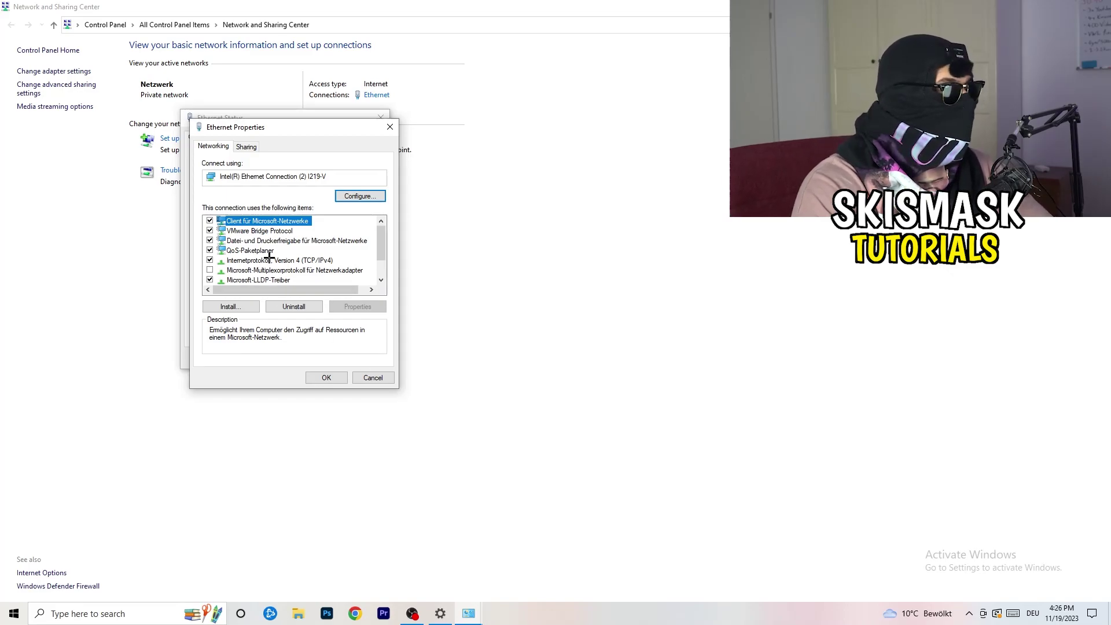
scroll(269, 261, down, 1)
scroll(270, 256, up, 1)
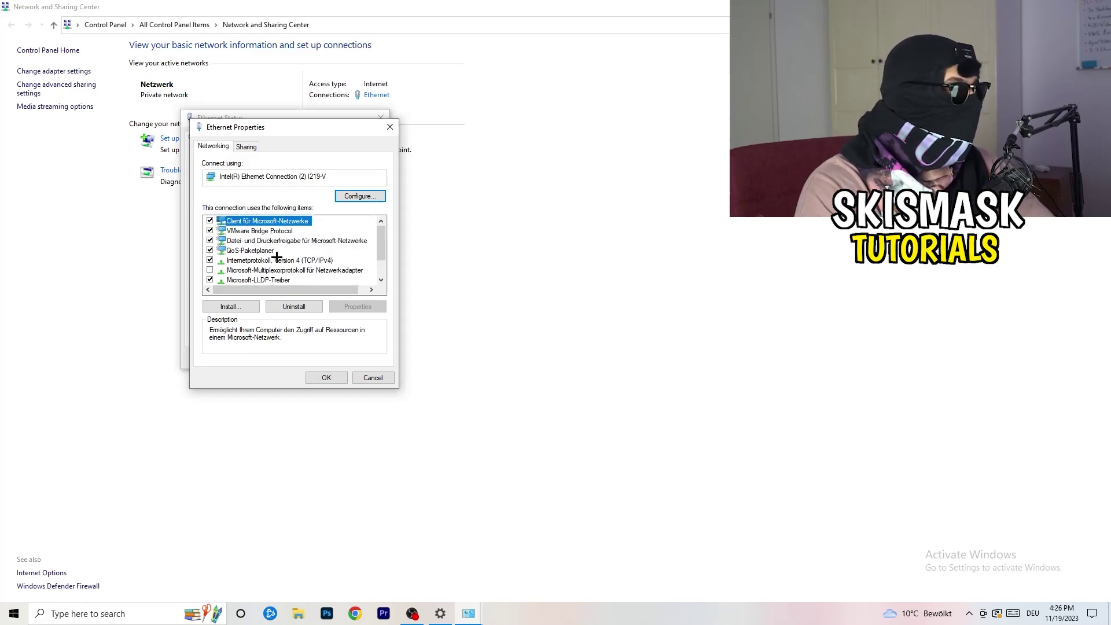
scroll(272, 255, down, 1)
scroll(273, 254, up, 1)
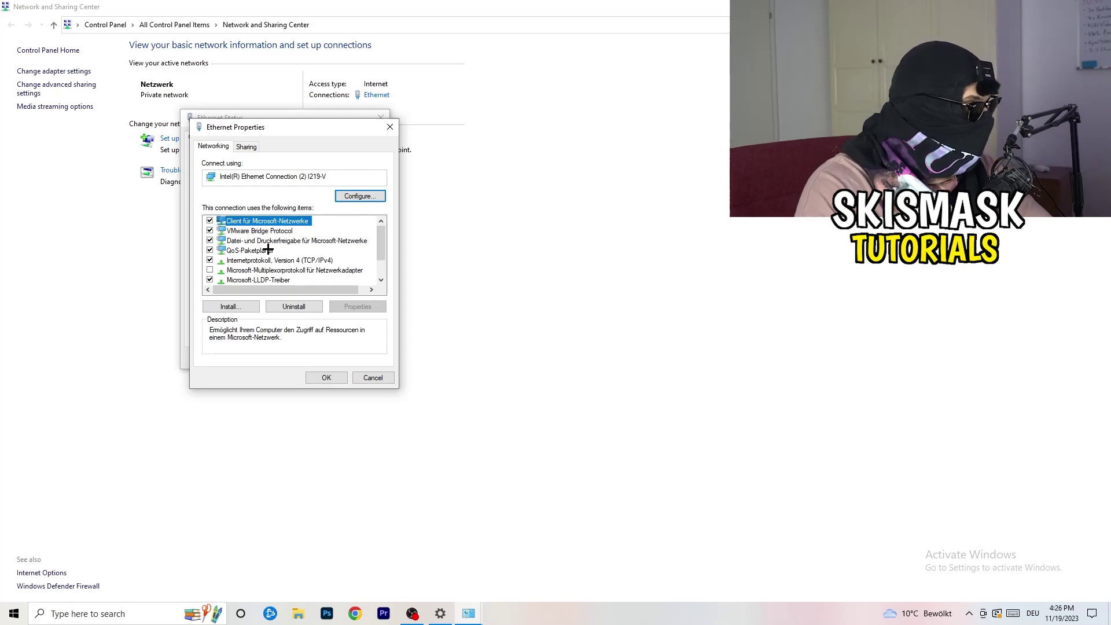
Open TCP/IPv4 properties, select a manual IP address, then close all Ethernet dialogs unsaved.
double_click(258, 260)
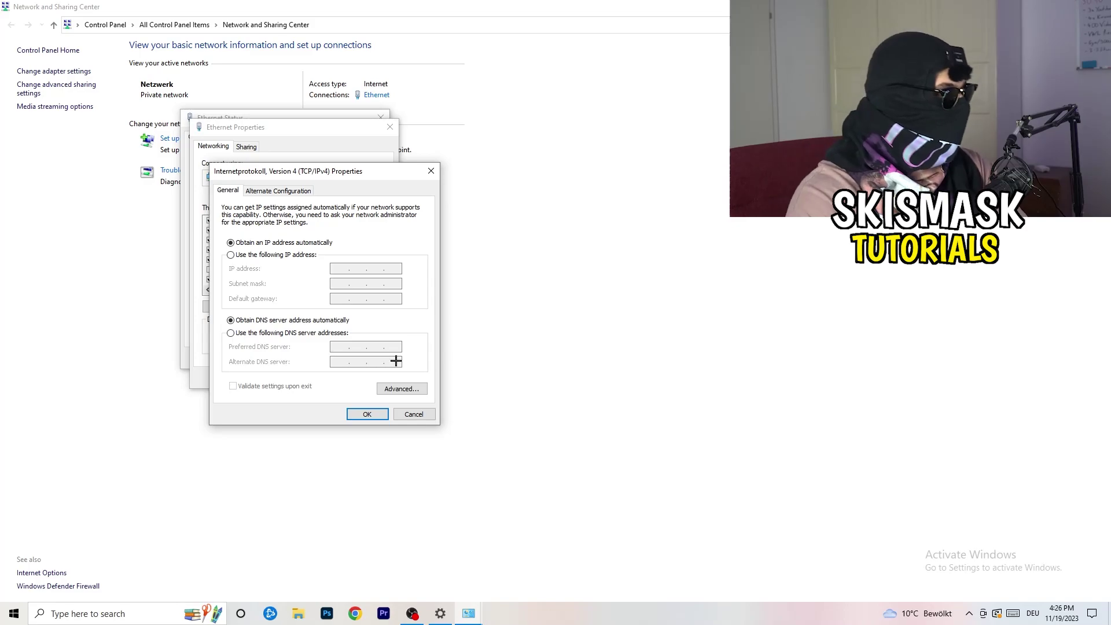
click(235, 256)
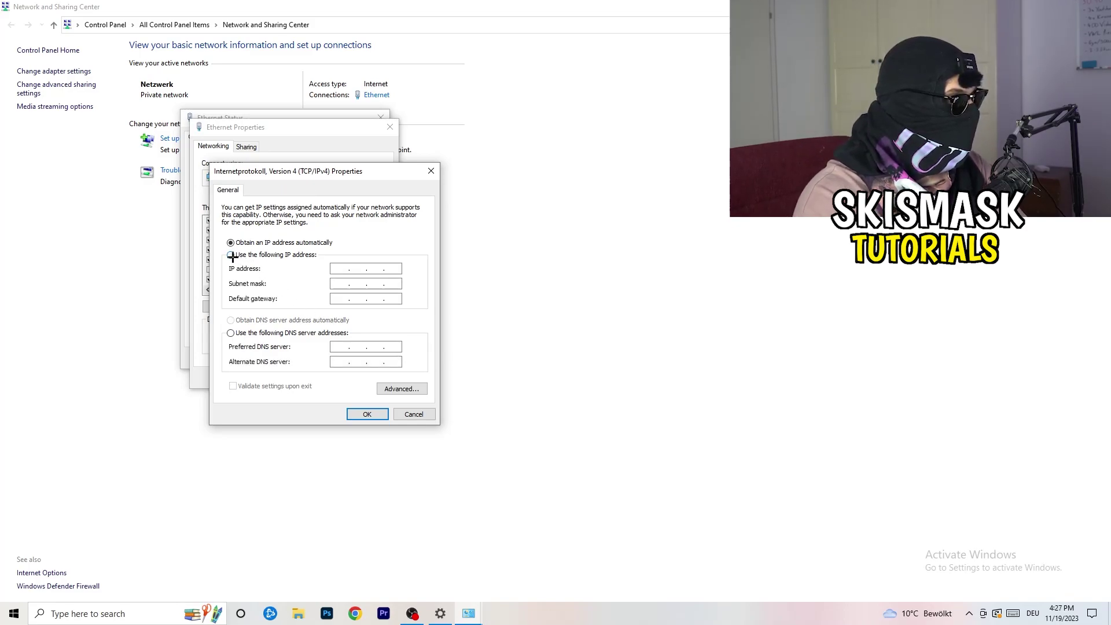
click(343, 268)
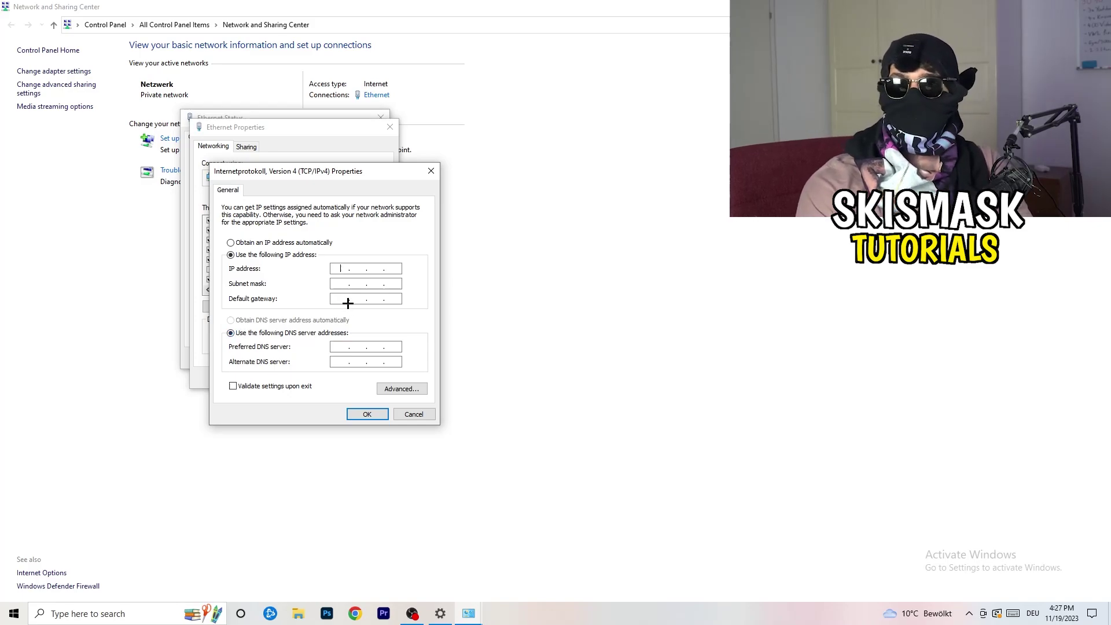
click(431, 171)
click(390, 127)
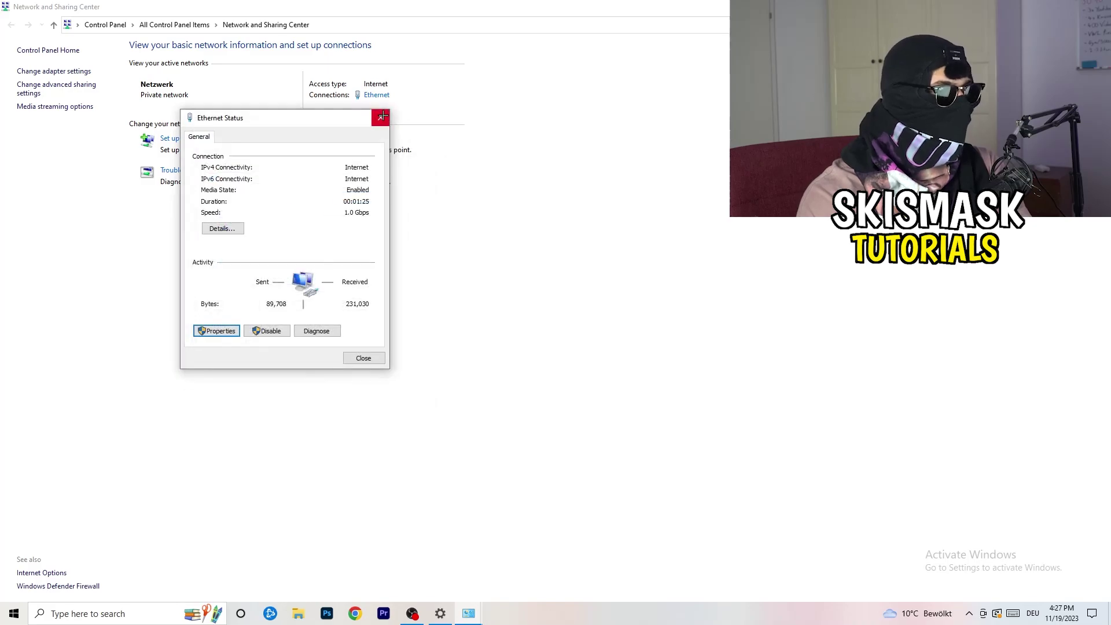
Close Network and Sharing Center, check the network connection summary, and close Settings.
click(1092, 7)
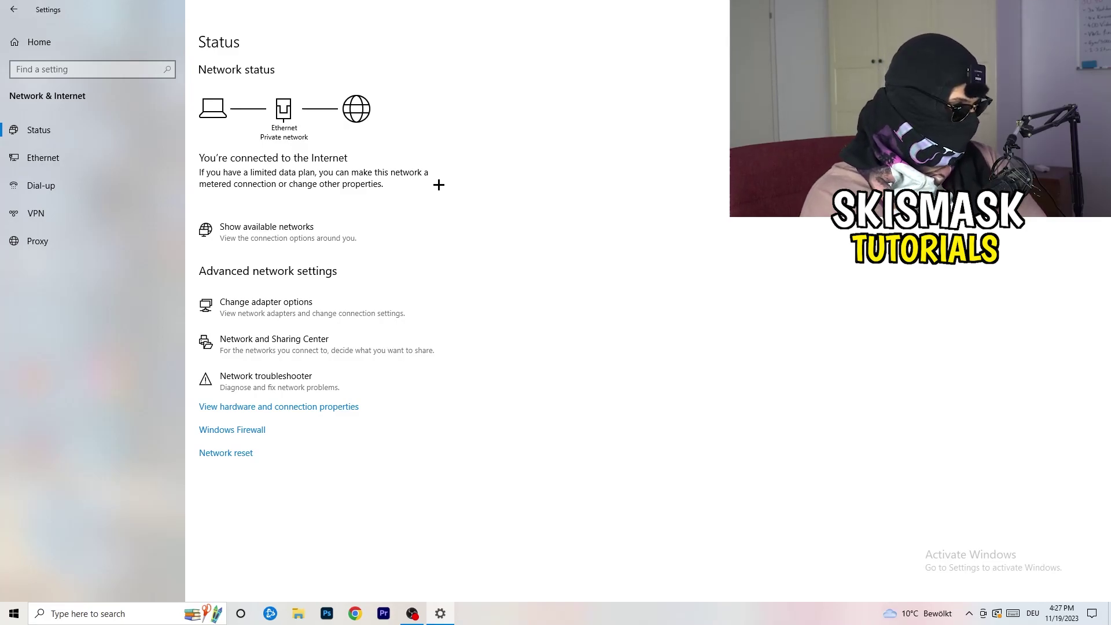
click(292, 227)
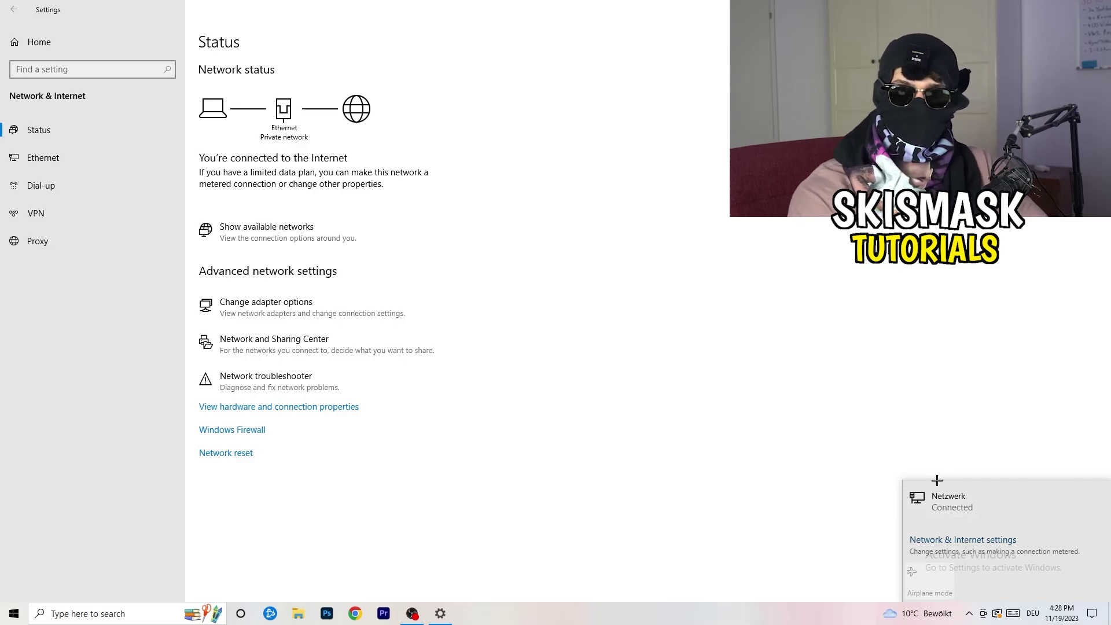
click(947, 539)
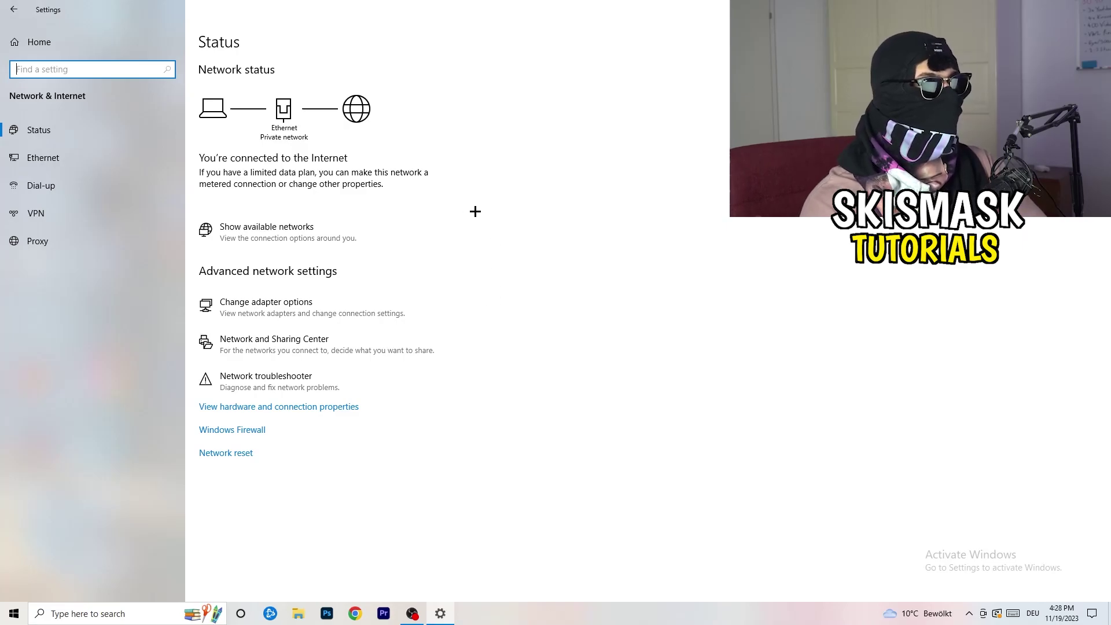
key(alt+F4)
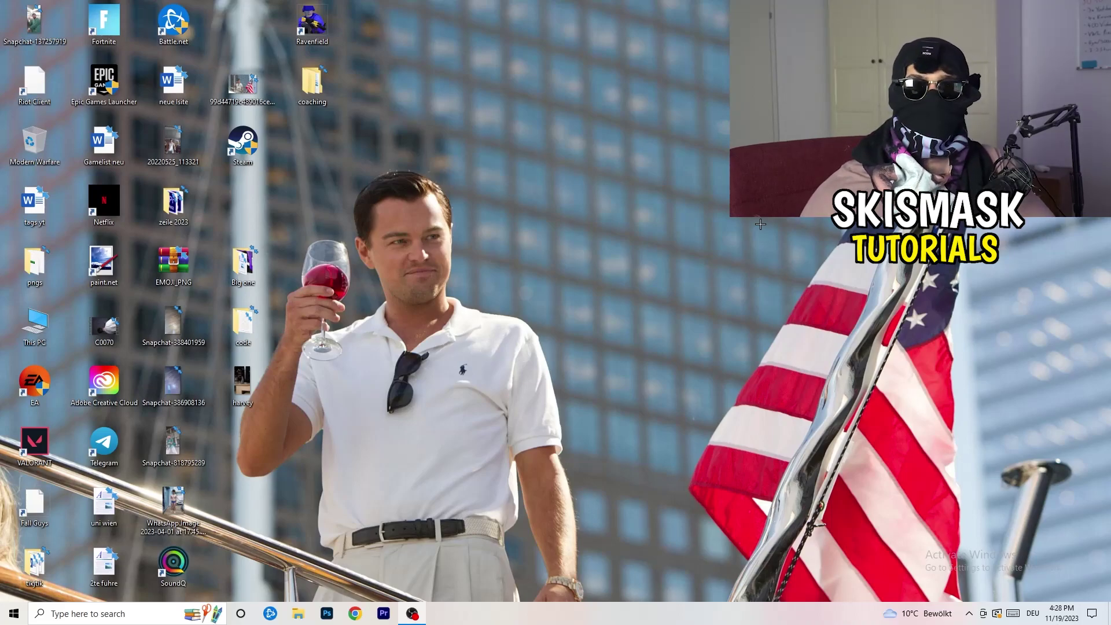
key(super)
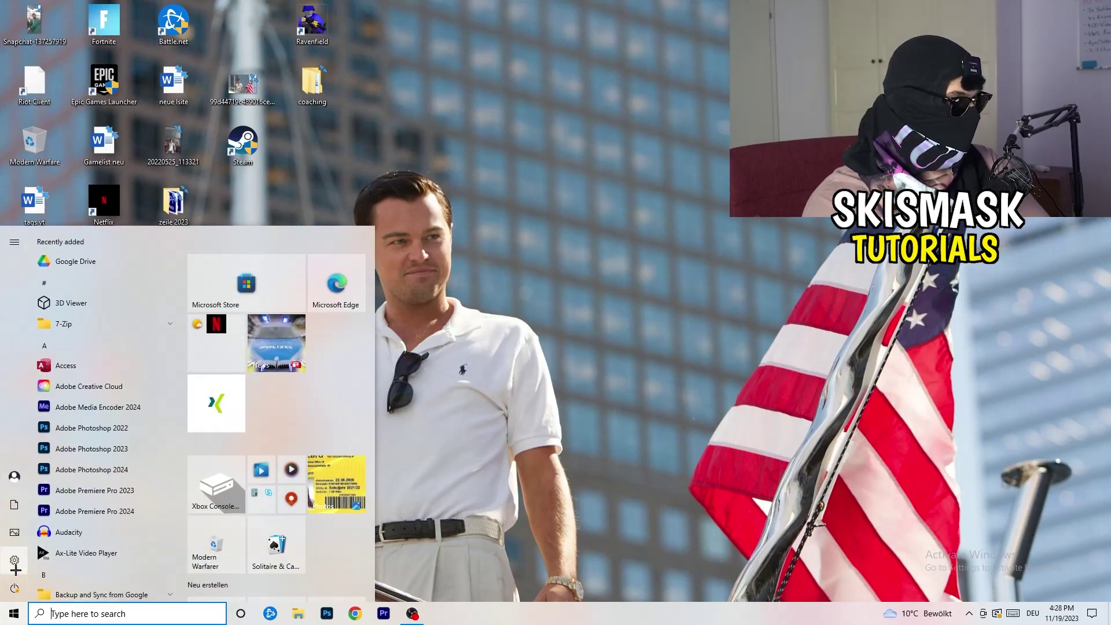
key(super+i)
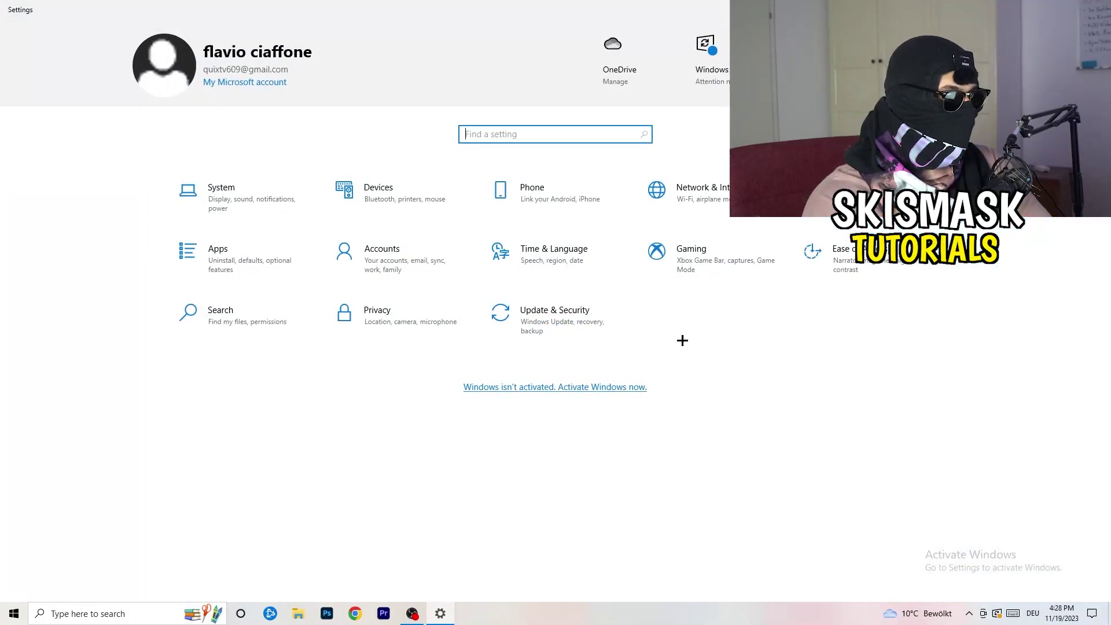
click(555, 317)
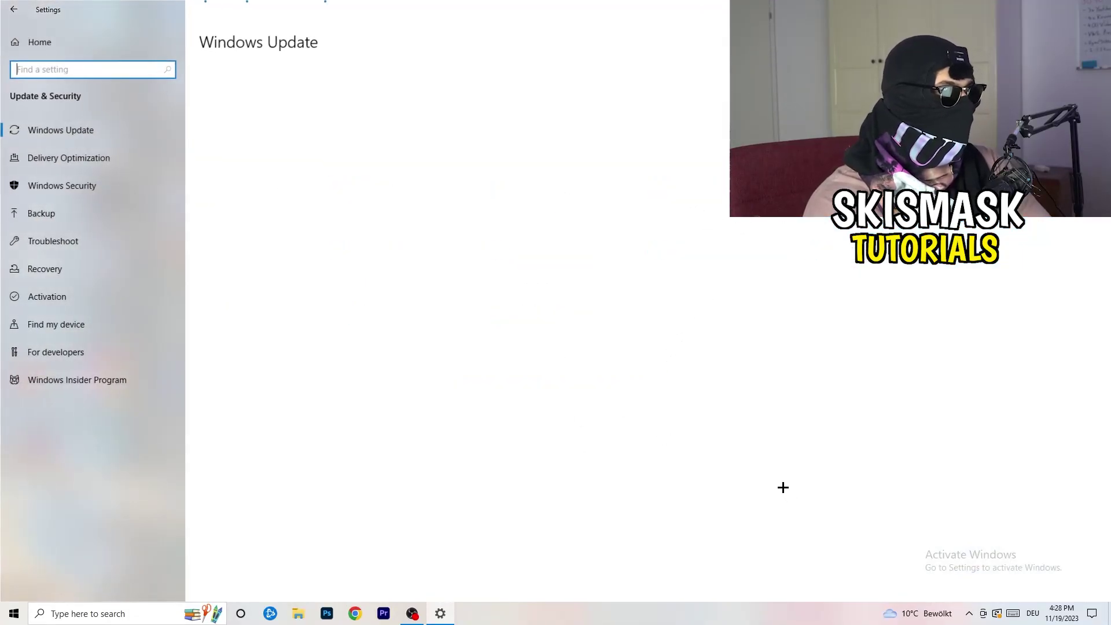